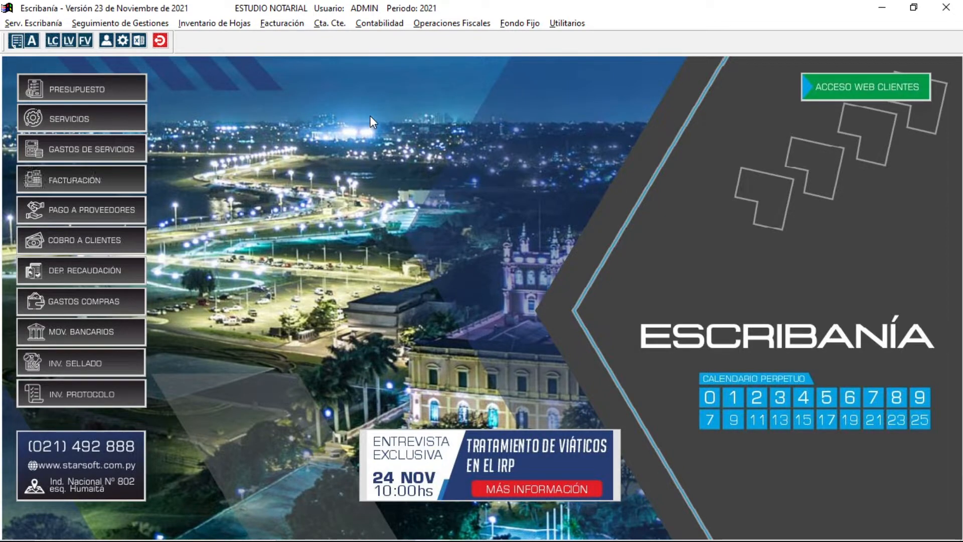
Step: Open the configuration of Tasas/Impuestos - Servicios and look through the whole list of administrative expenses, fees and taxes
click(47, 24)
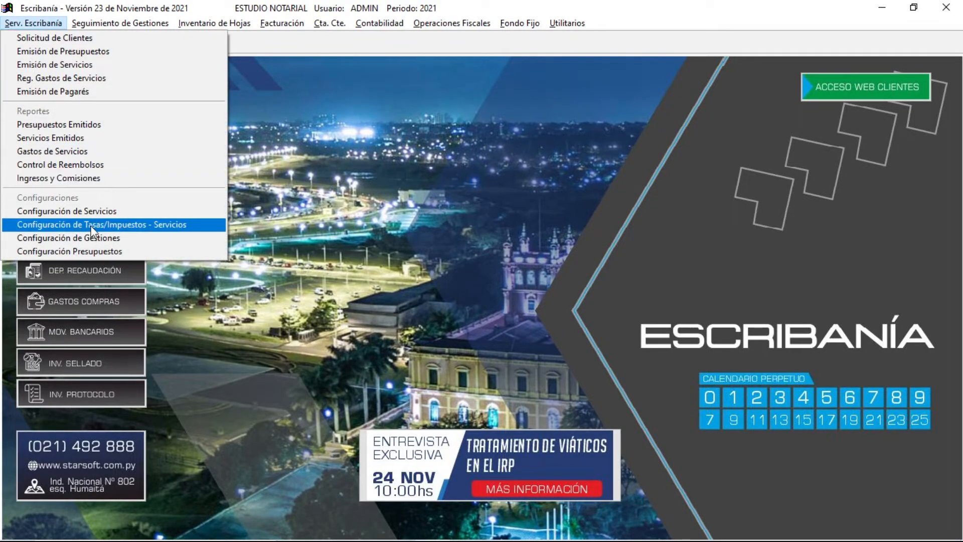
click(177, 224)
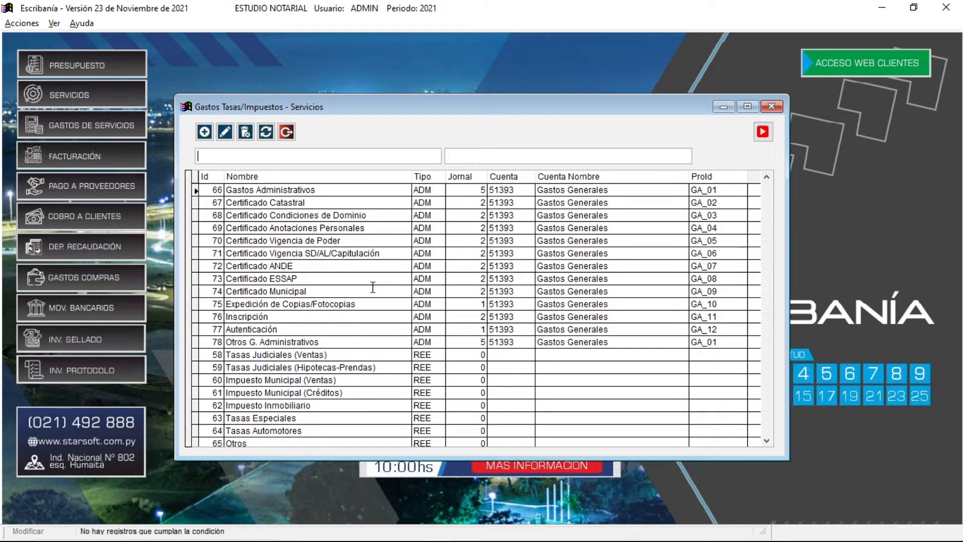
click(336, 341)
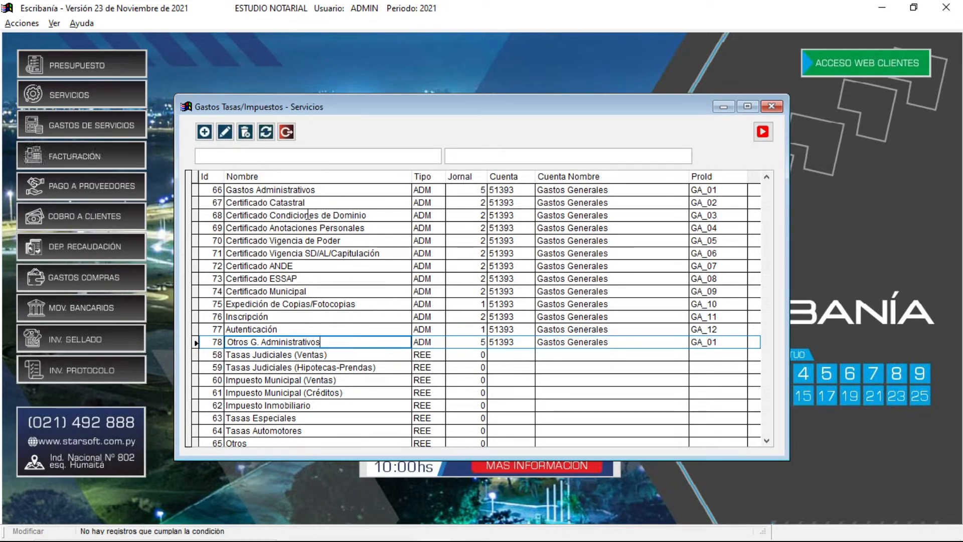
scroll(354, 354, down, 1)
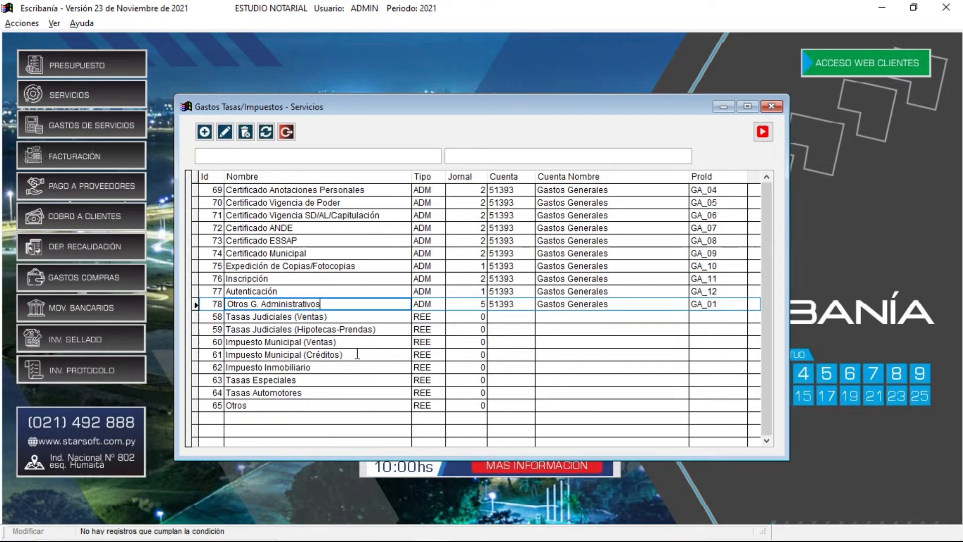
scroll(354, 359, up, 1)
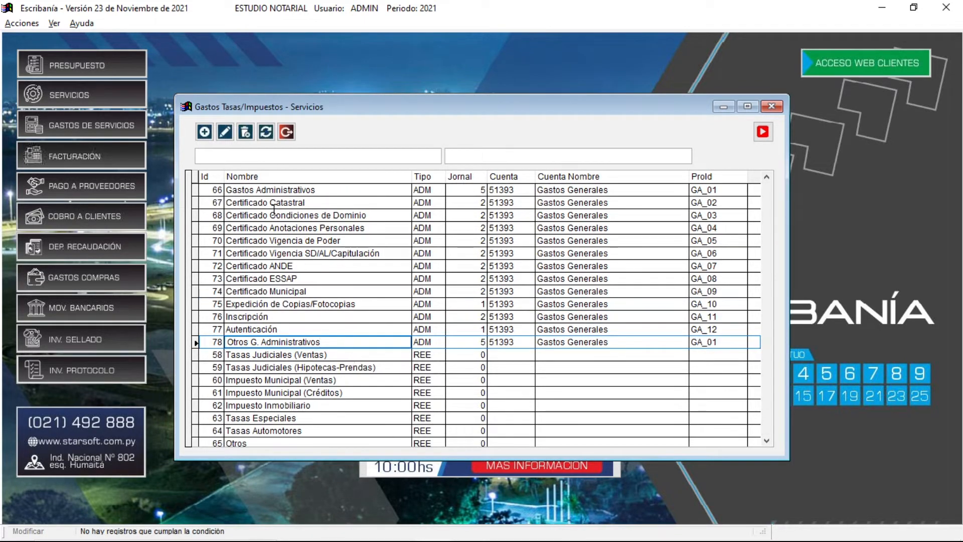
scroll(288, 351, down, 2)
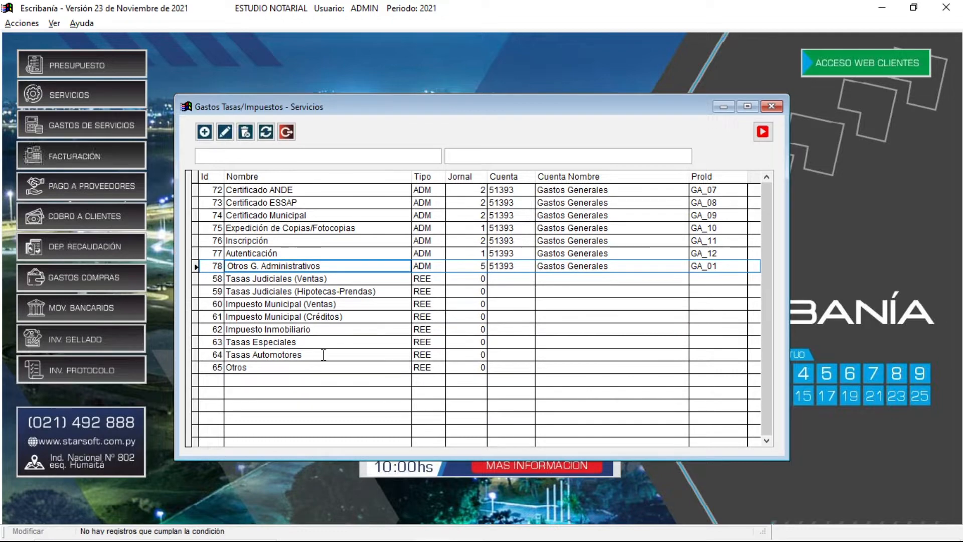
scroll(349, 352, up, 2)
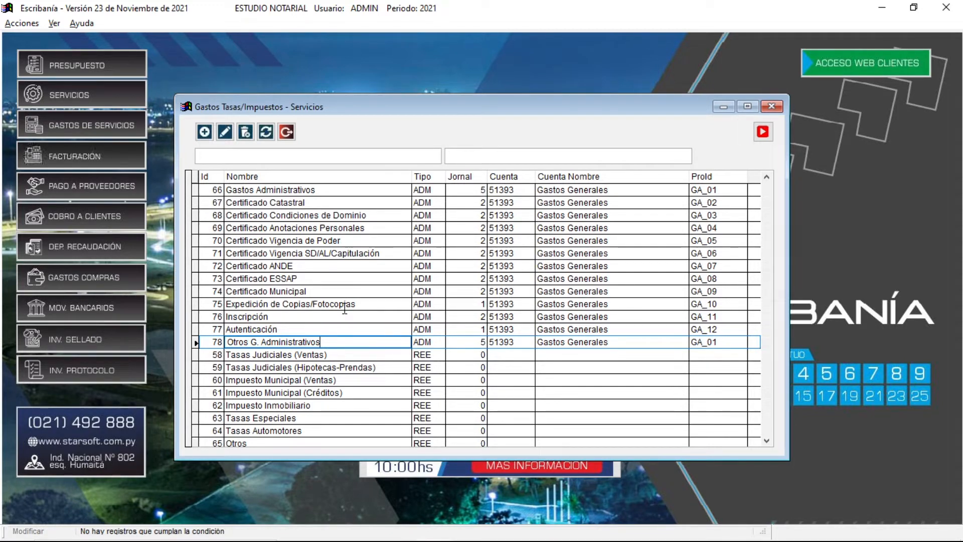
scroll(360, 320, down, 1)
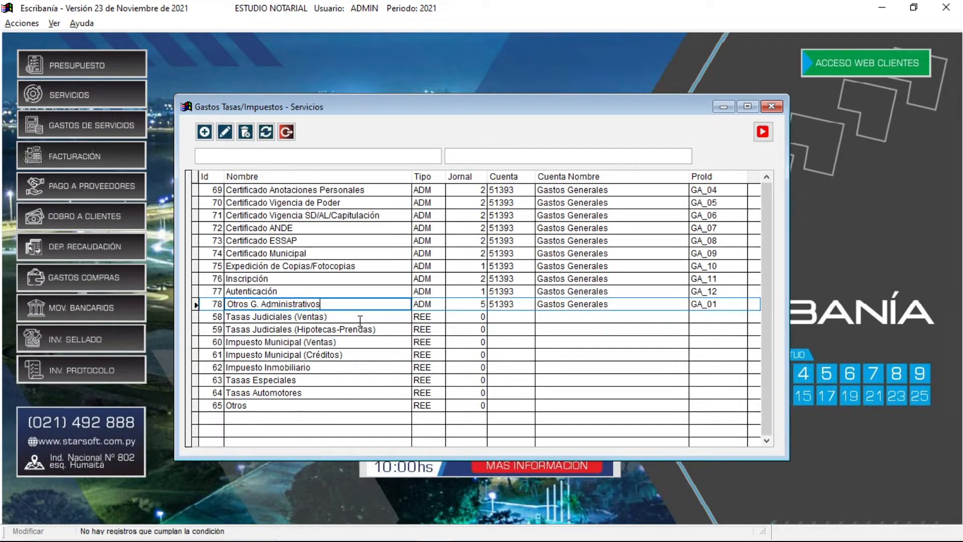
Step: Compare the Tipo classification of the Tasas Judiciales entries with that of the Gastos Administrativos entry
click(345, 317)
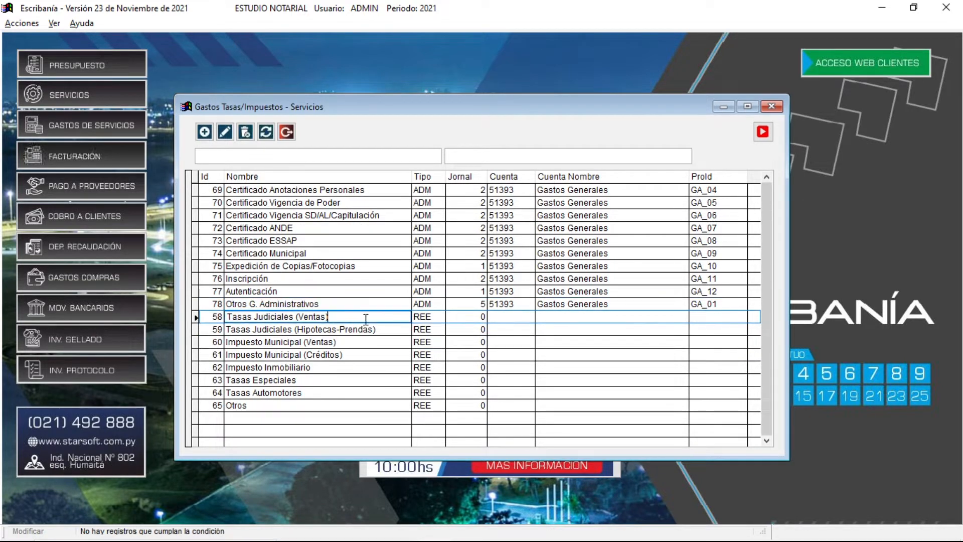
click(379, 319)
click(389, 330)
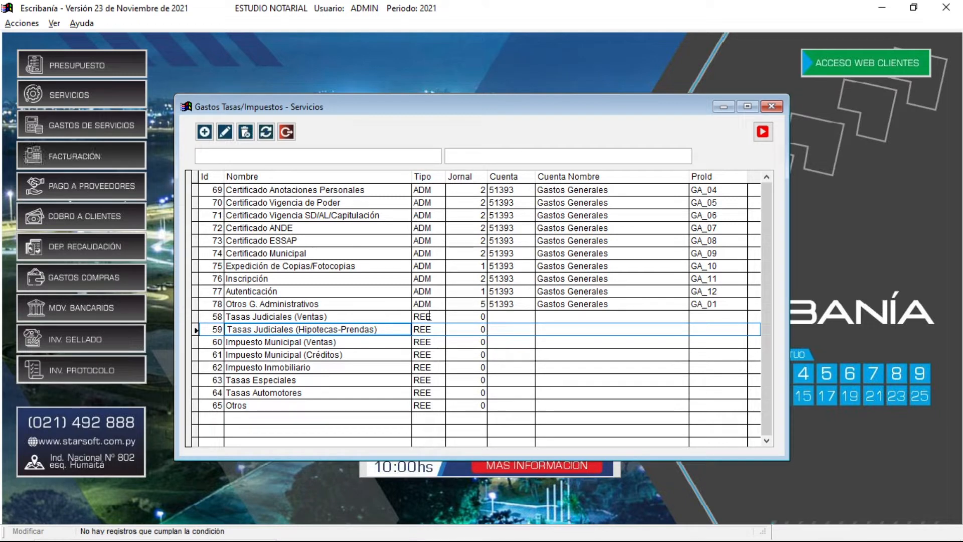
click(433, 280)
click(432, 317)
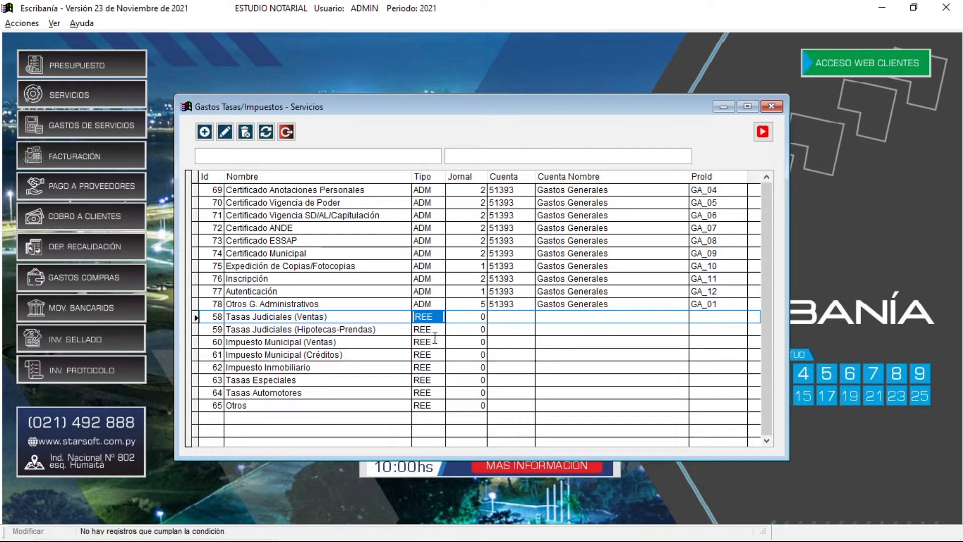
scroll(429, 346, up, 1)
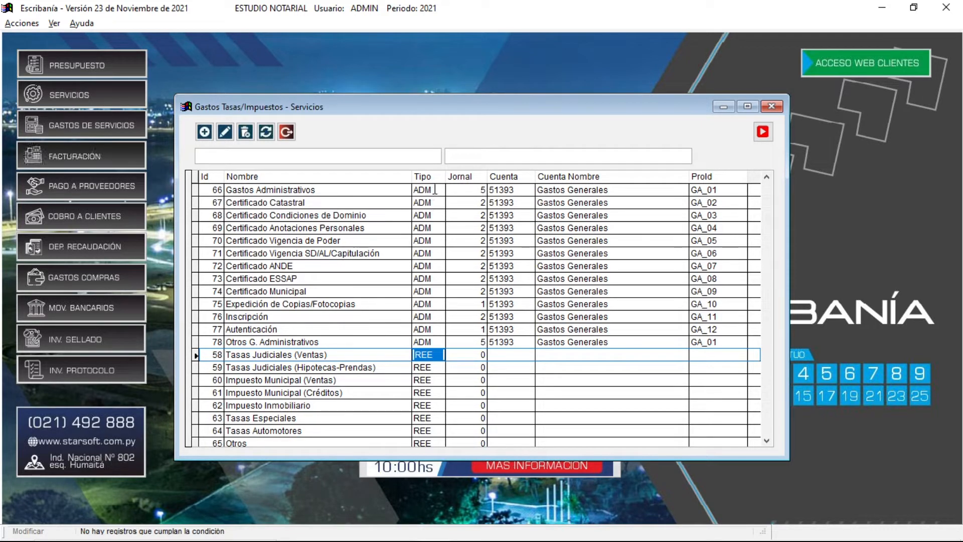
drag(317, 189, 226, 193)
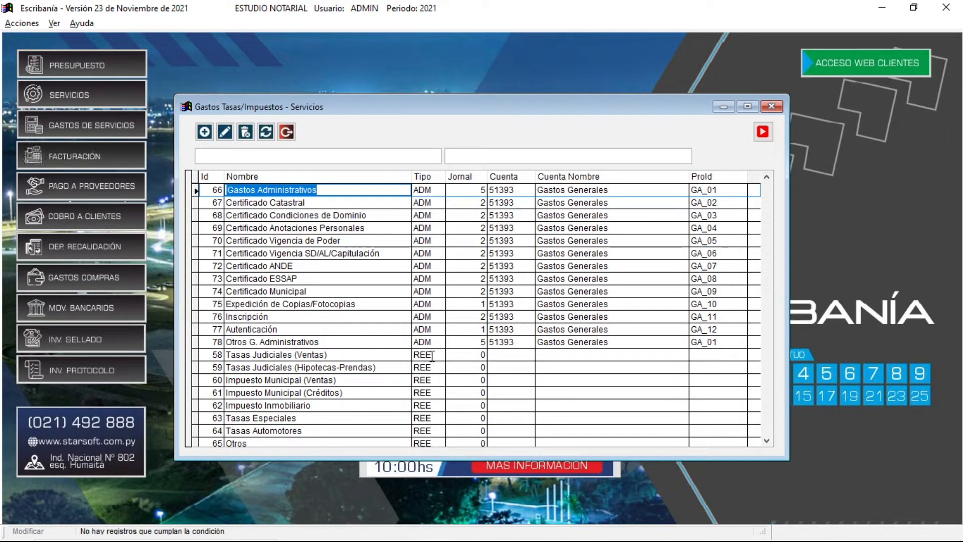
click(416, 355)
click(329, 355)
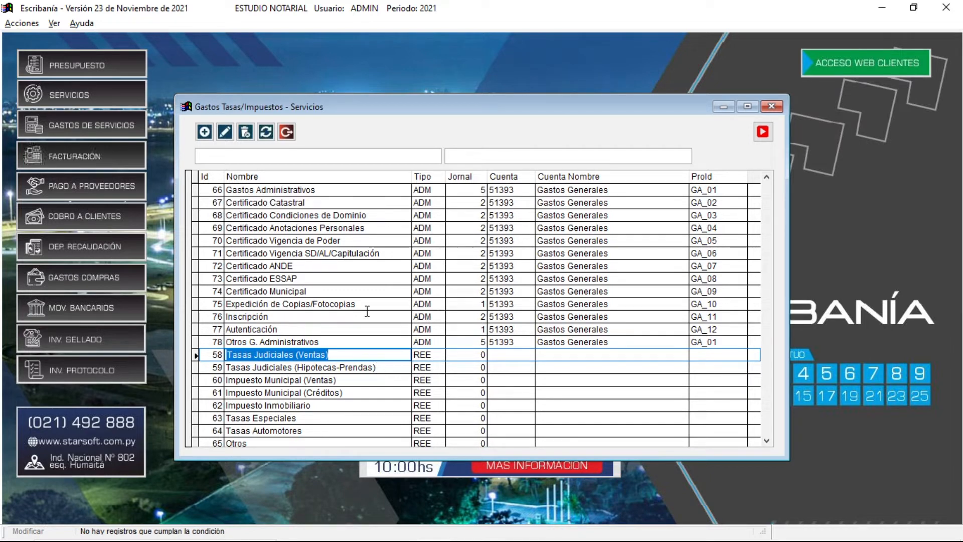
click(276, 193)
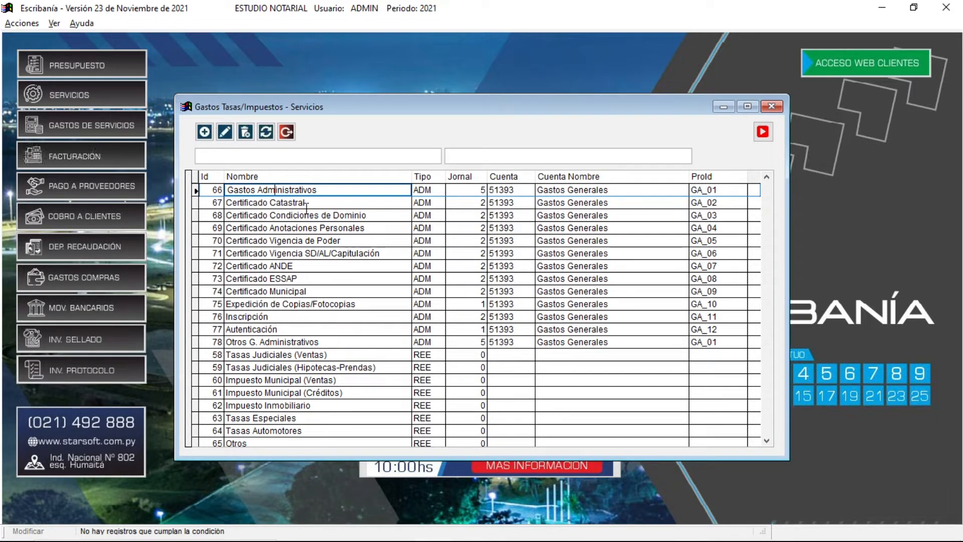
Step: Open the Certificado Catastral expense for editing and check its name and expense cost
drag(306, 203, 226, 206)
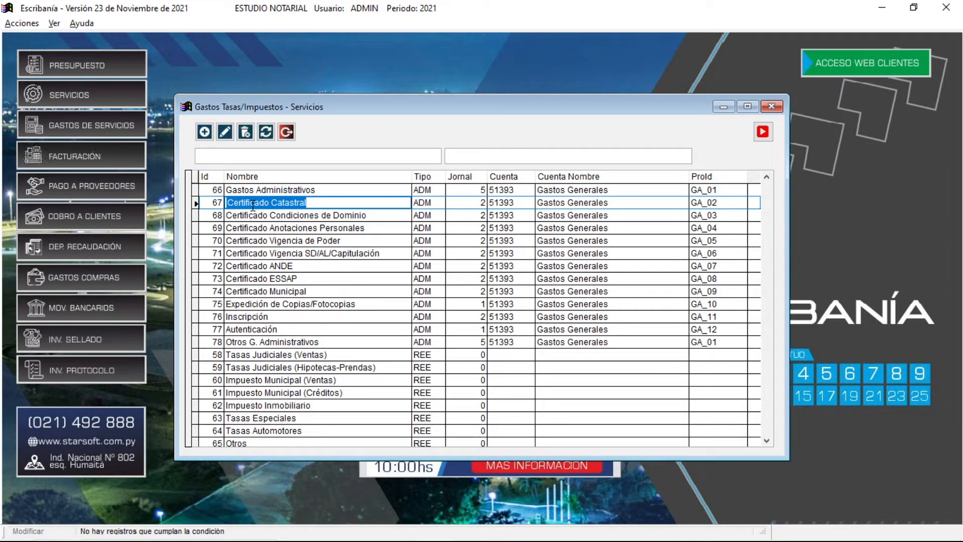
click(225, 133)
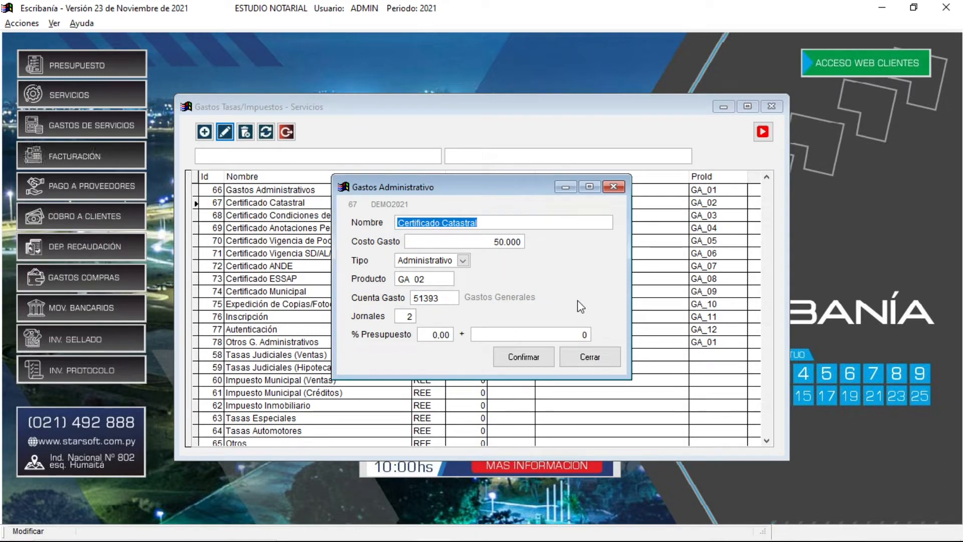
key(Tab)
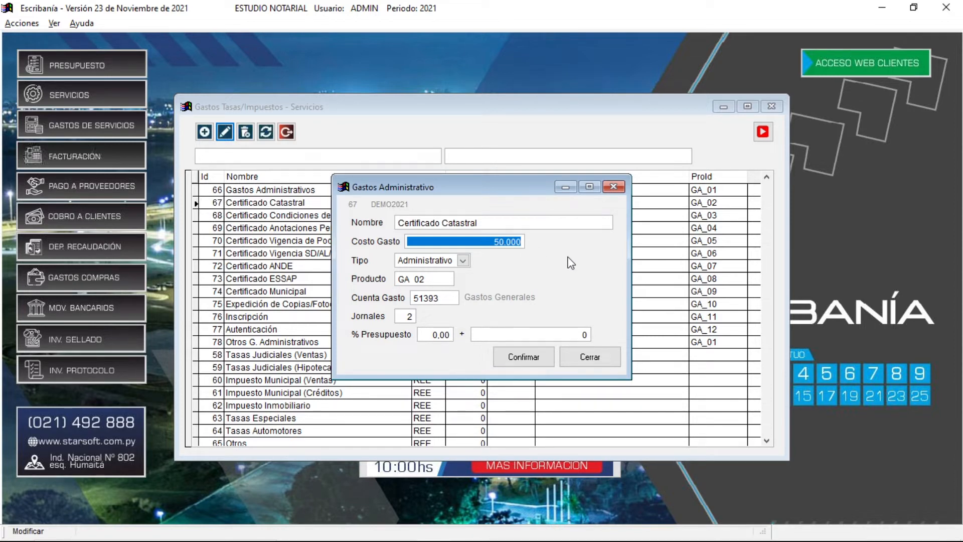
drag(480, 222, 395, 222)
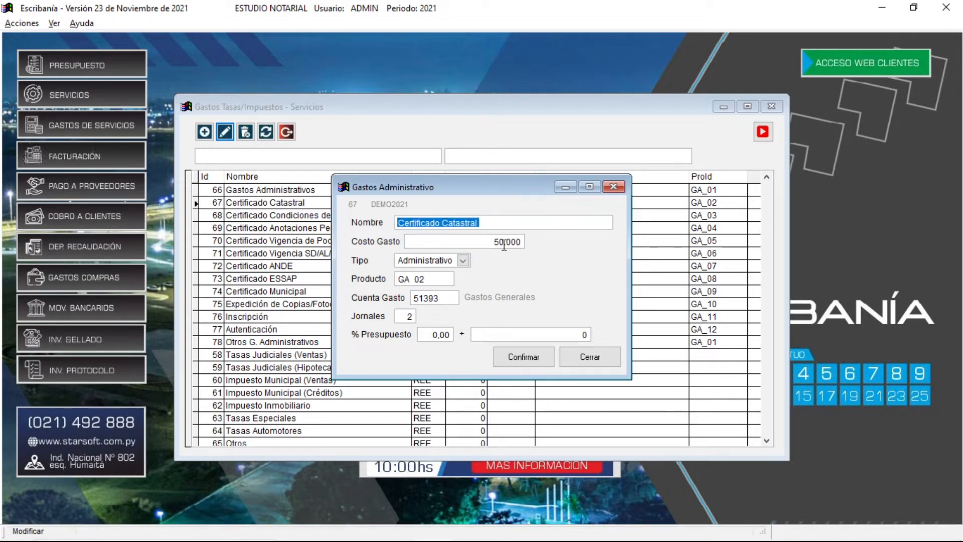
drag(488, 241, 533, 243)
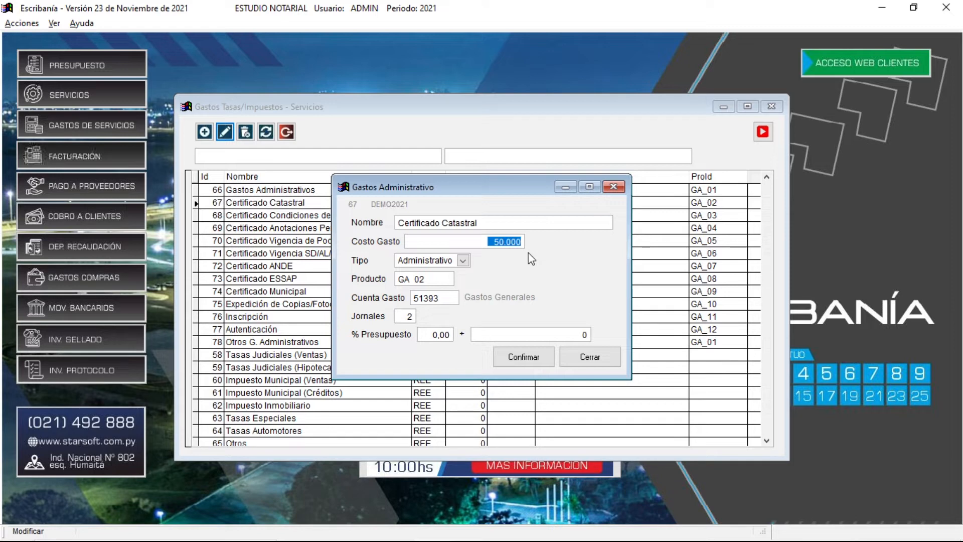
Step: Set the Certificado Catastral expense type to Administrativo and validate its product code GA 02
click(463, 260)
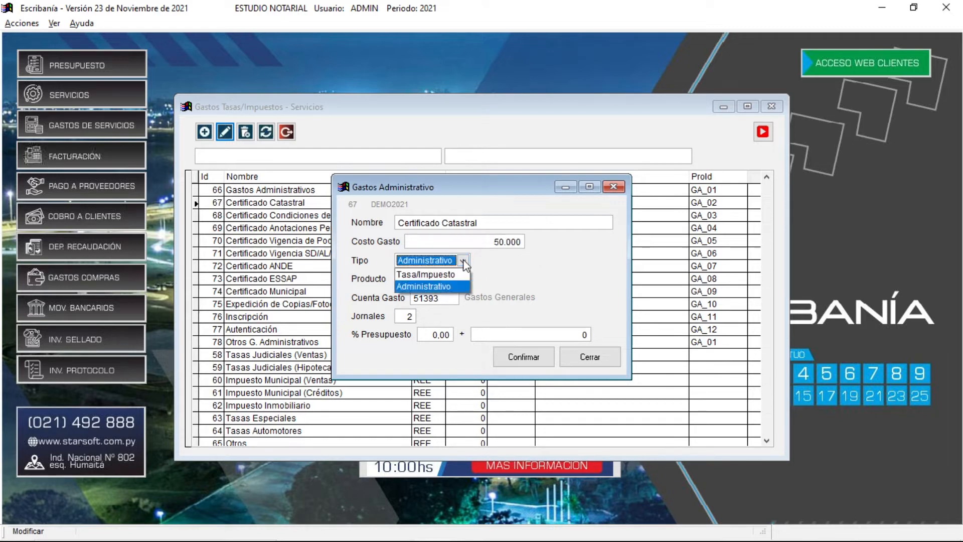
click(440, 285)
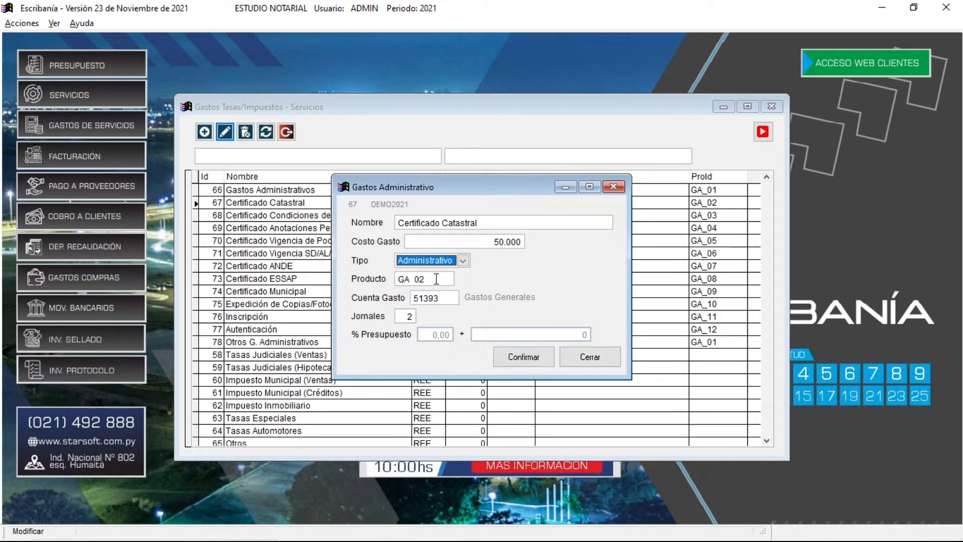
click(436, 279)
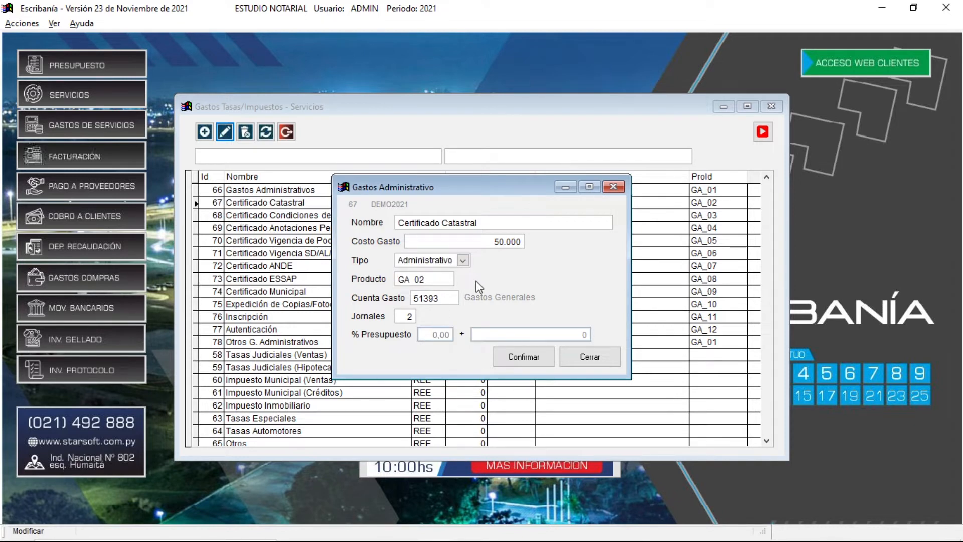
drag(426, 278, 393, 281)
drag(425, 282, 393, 283)
key(Tab)
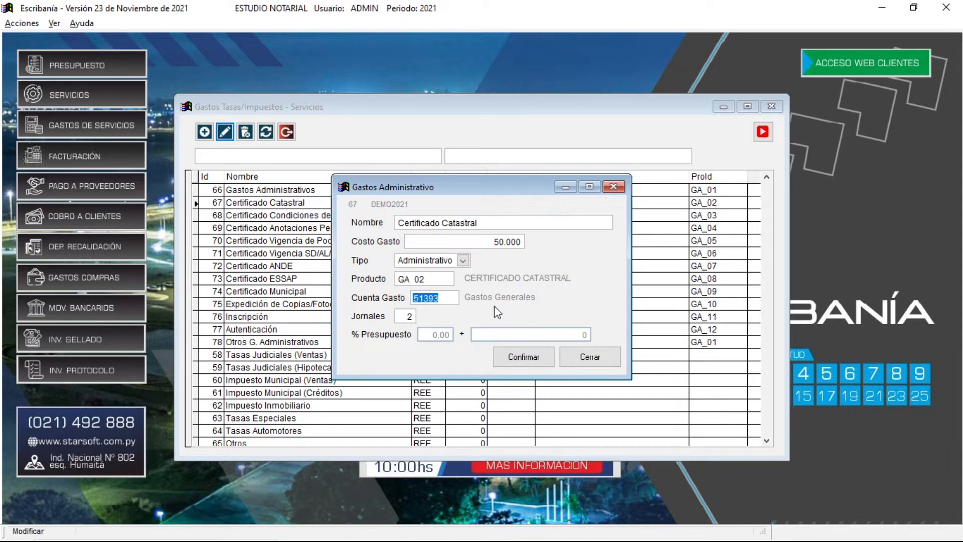
Step: Check the expense account and the Jornales value of Certificado Catastral against the list, then save the record
click(441, 298)
drag(440, 298, 405, 297)
key(Tab)
drag(406, 187, 314, 364)
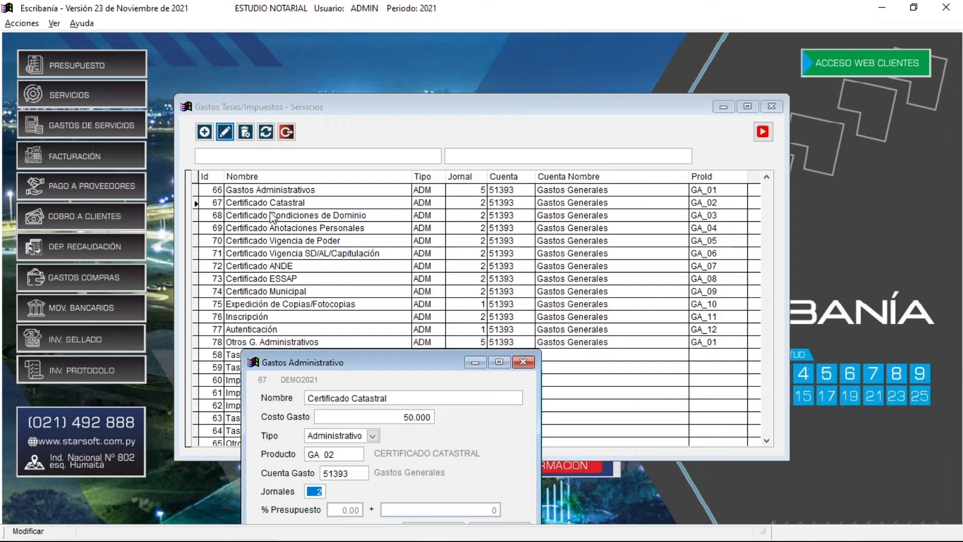
drag(419, 360, 506, 211)
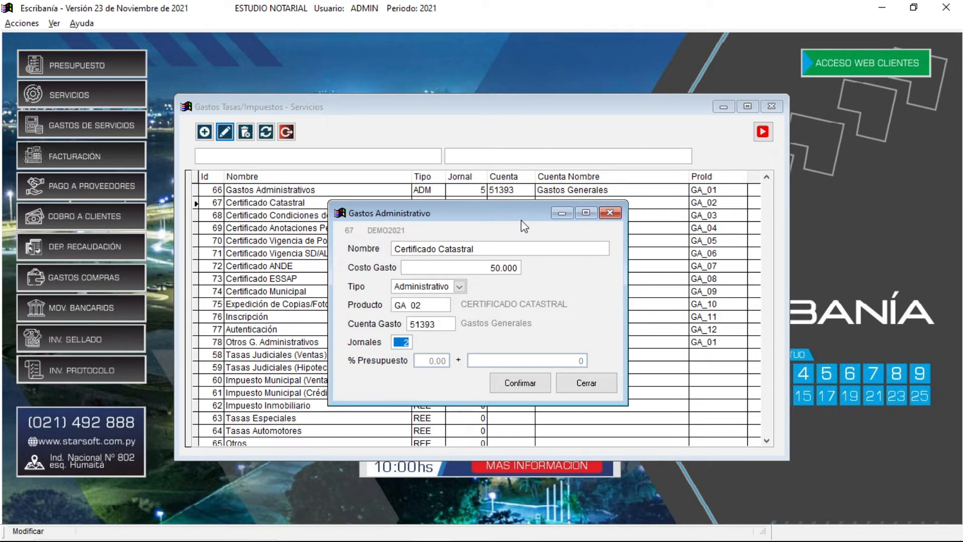
click(524, 382)
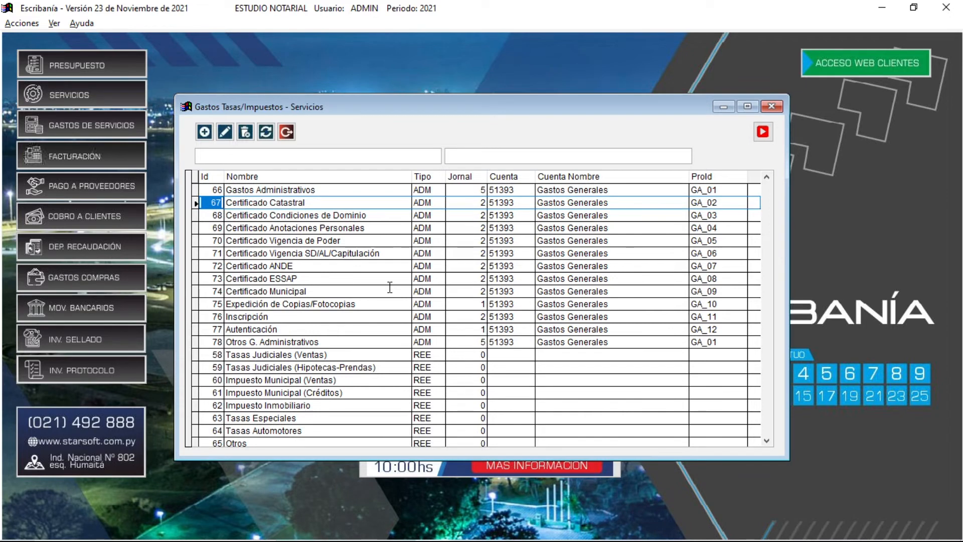
Step: Open the Certificado Anotaciones Personales expense to check its cost, and close it without saving
drag(307, 203, 235, 202)
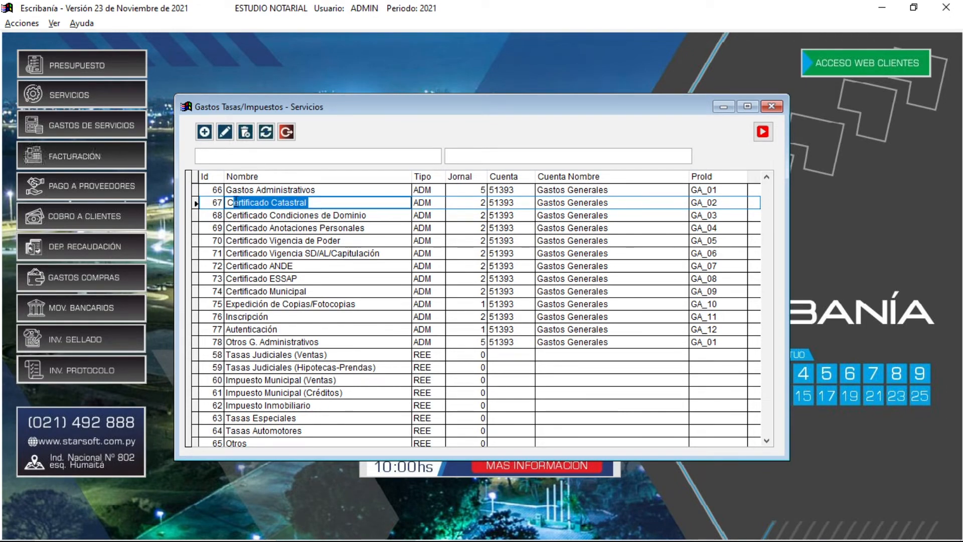
click(373, 216)
drag(364, 228, 245, 228)
click(225, 131)
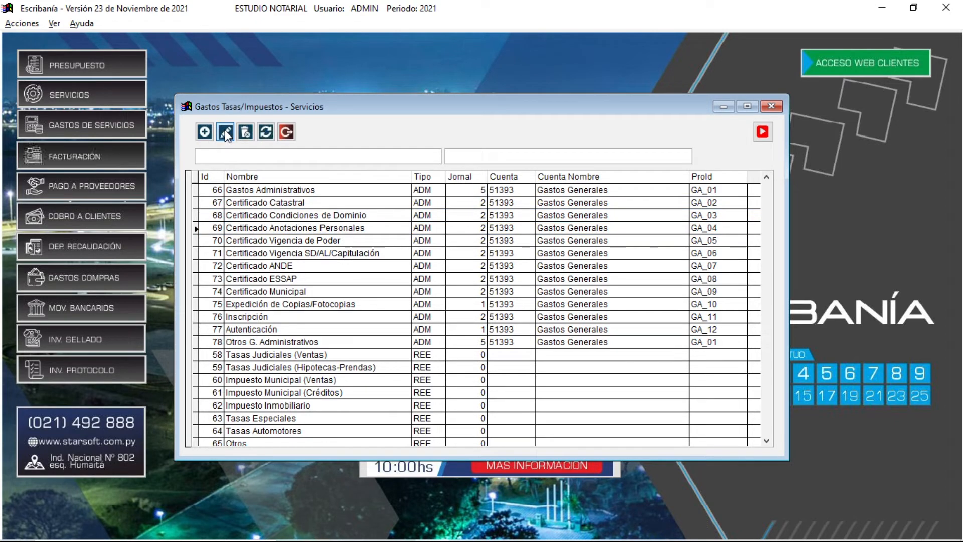
drag(475, 241, 532, 241)
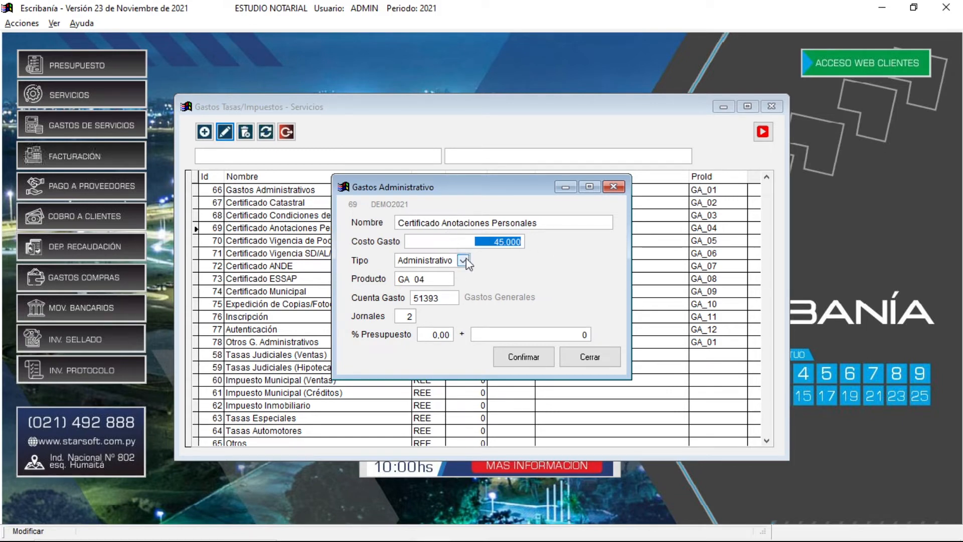
click(588, 358)
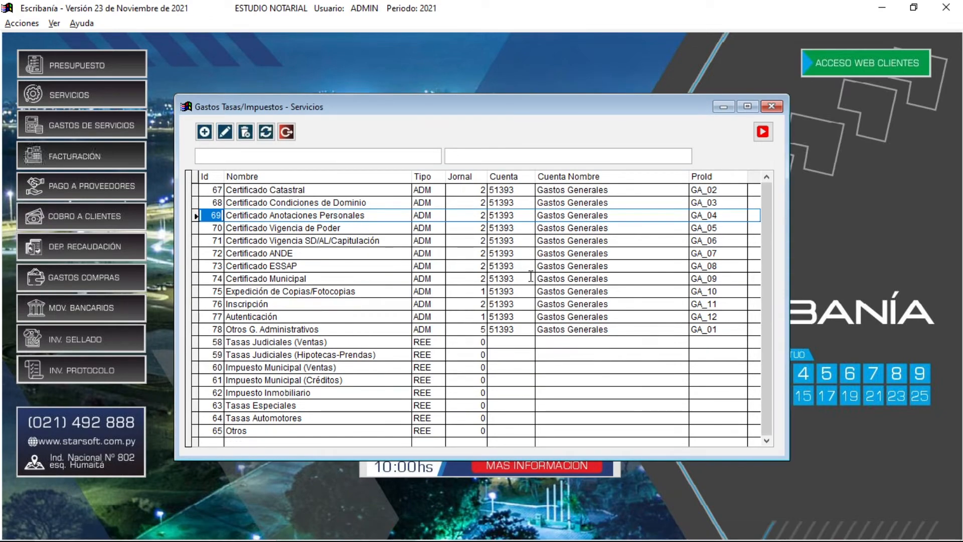
Step: Examine the name and expense type of the Tasas Judiciales (Ventas) entry in the list
click(334, 343)
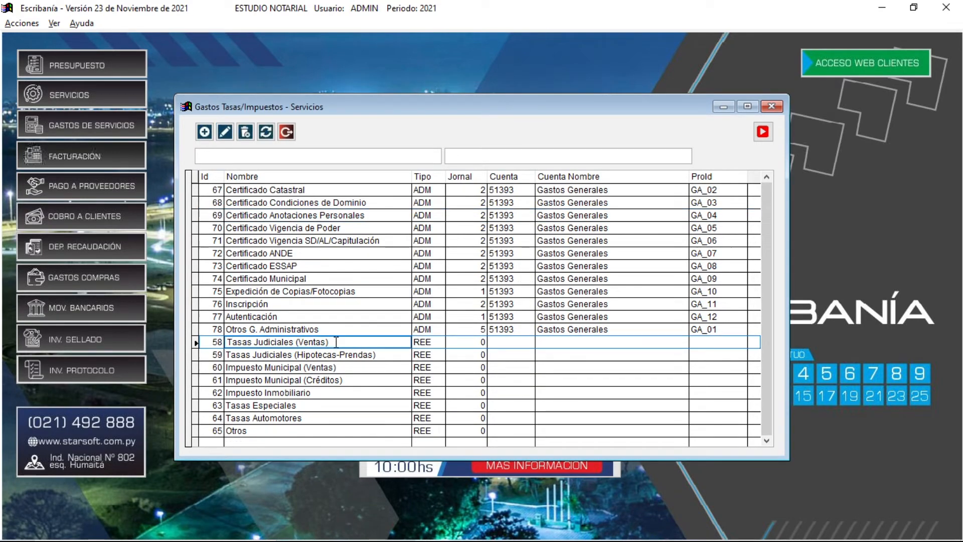
click(433, 341)
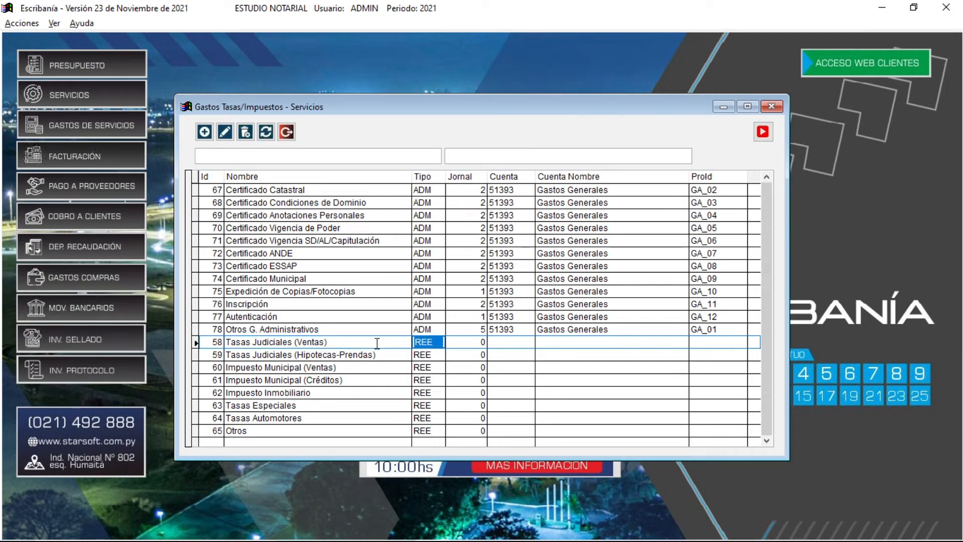
drag(335, 342, 223, 342)
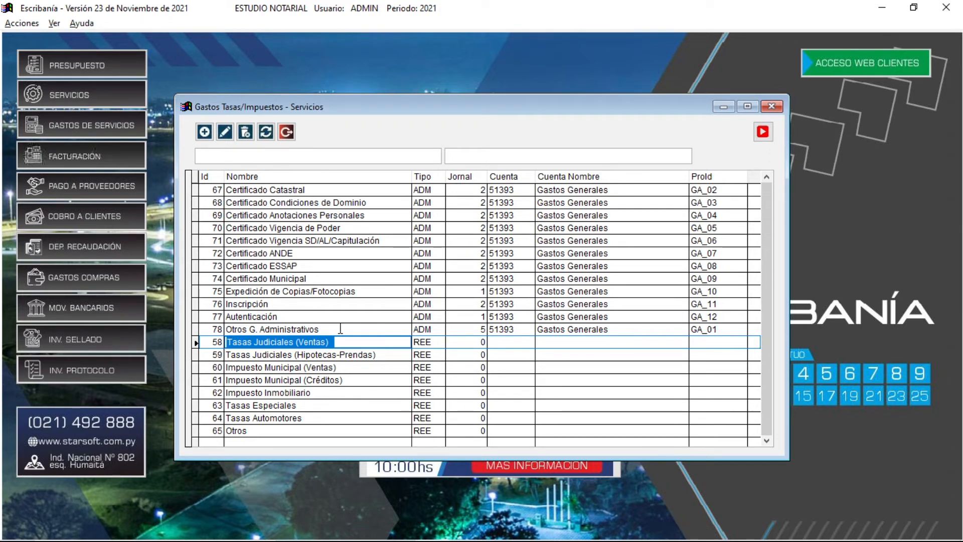
click(432, 341)
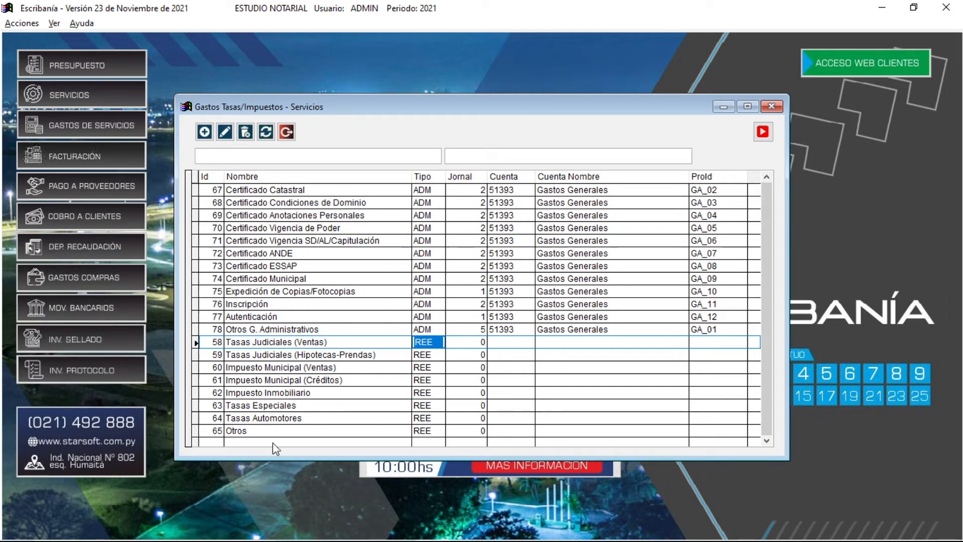
Step: Open the Tasas Judiciales (Ventas) entry for editing and check its name and expense cost
click(335, 342)
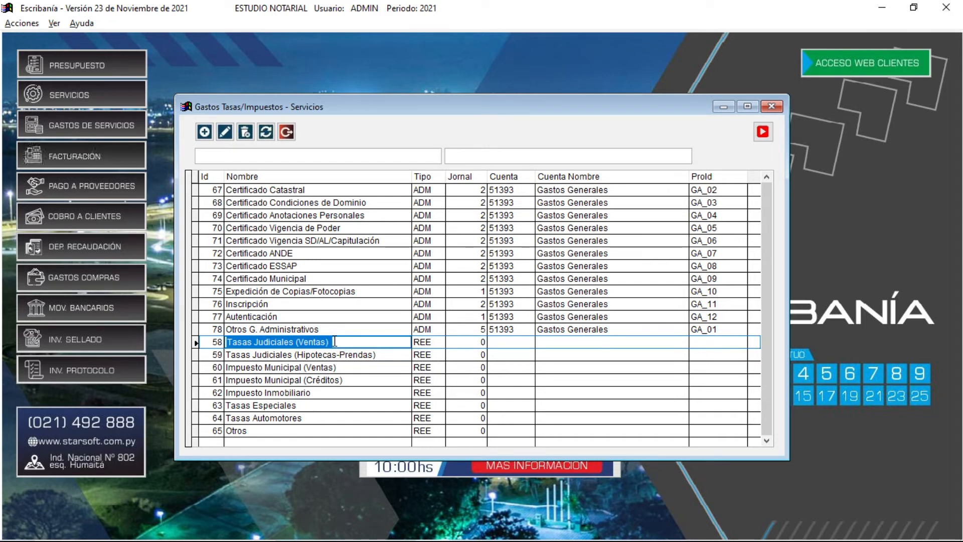
drag(438, 342, 414, 342)
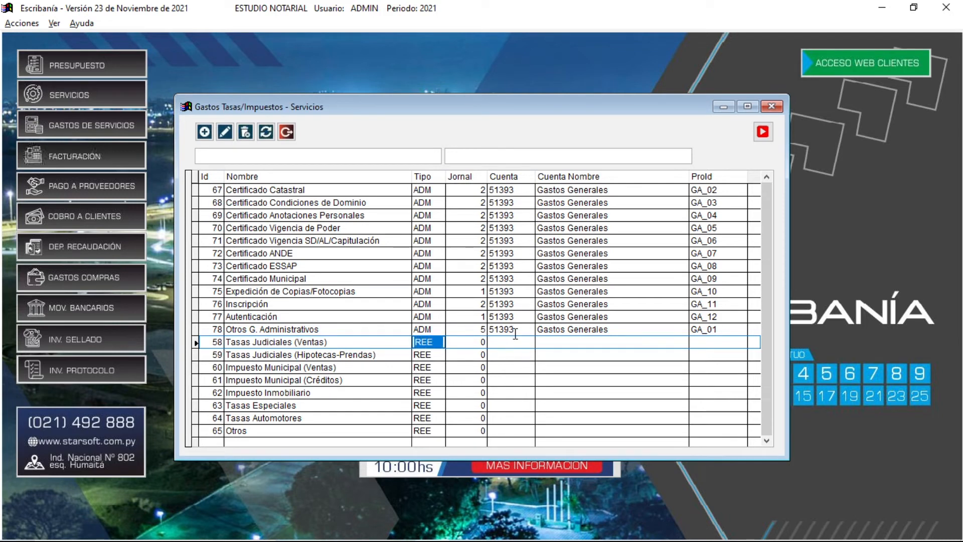
click(224, 133)
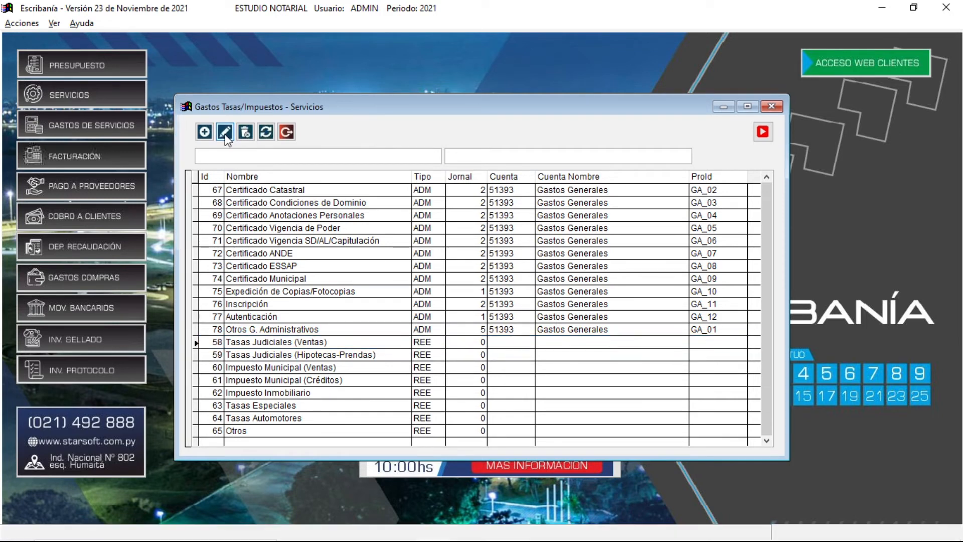
drag(510, 219, 396, 221)
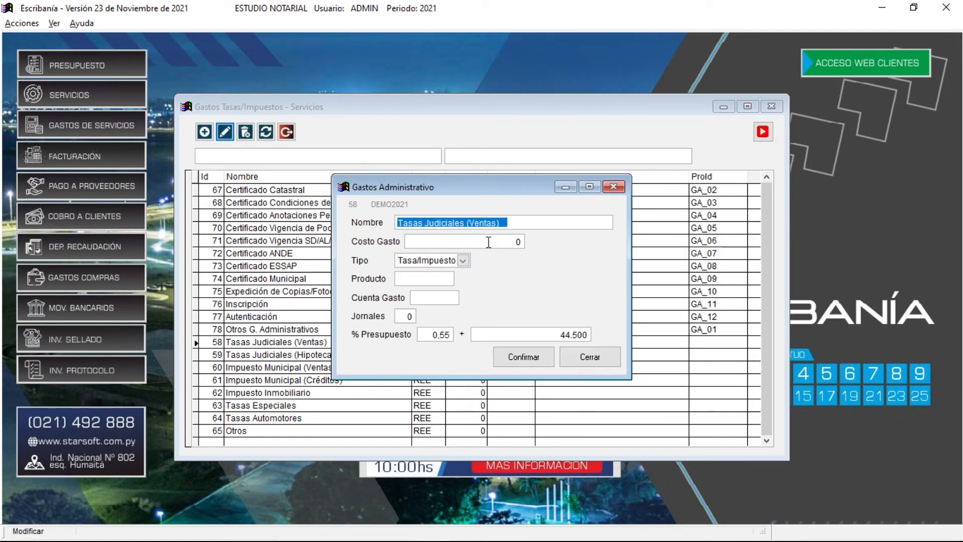
drag(443, 242, 523, 240)
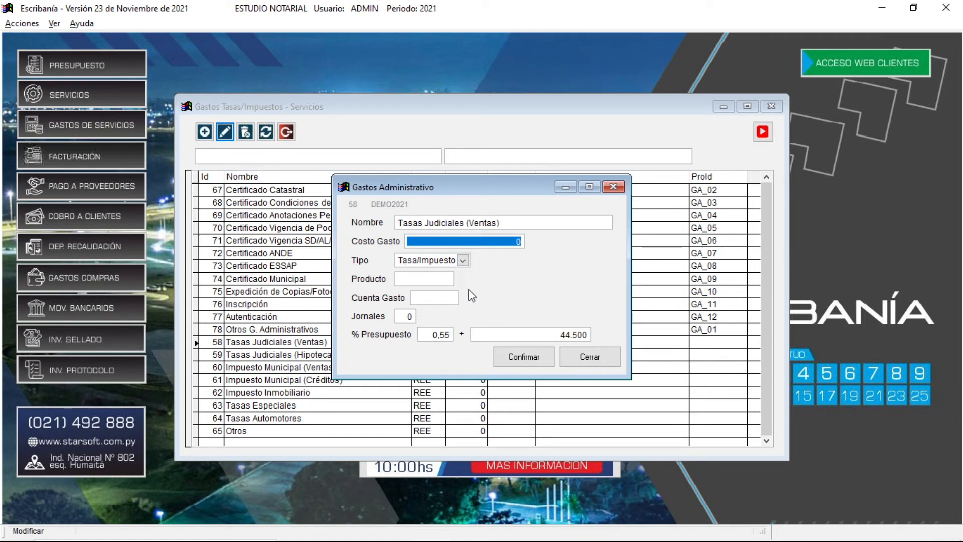
Step: Set the expense type of Tasas Judiciales (Ventas) to Tasa/Impuesto
click(463, 261)
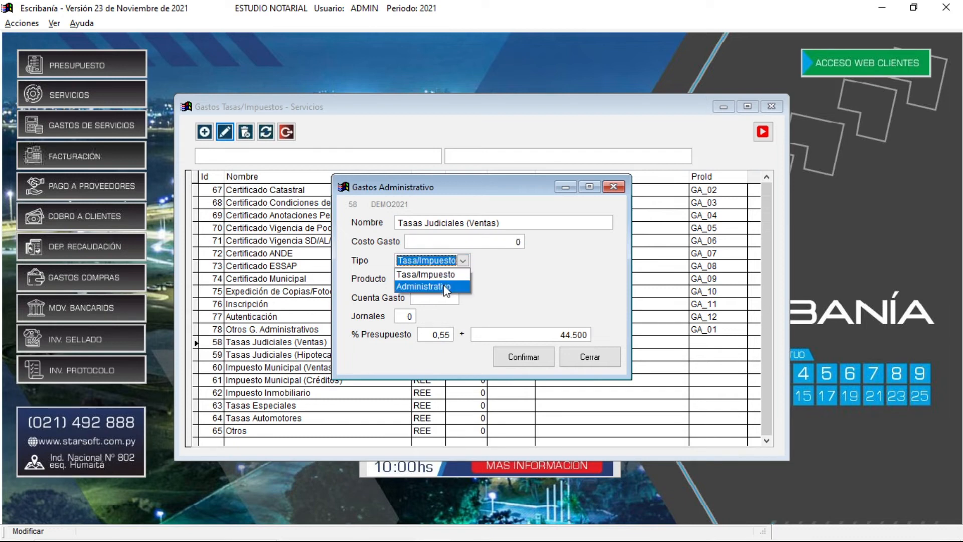
click(444, 275)
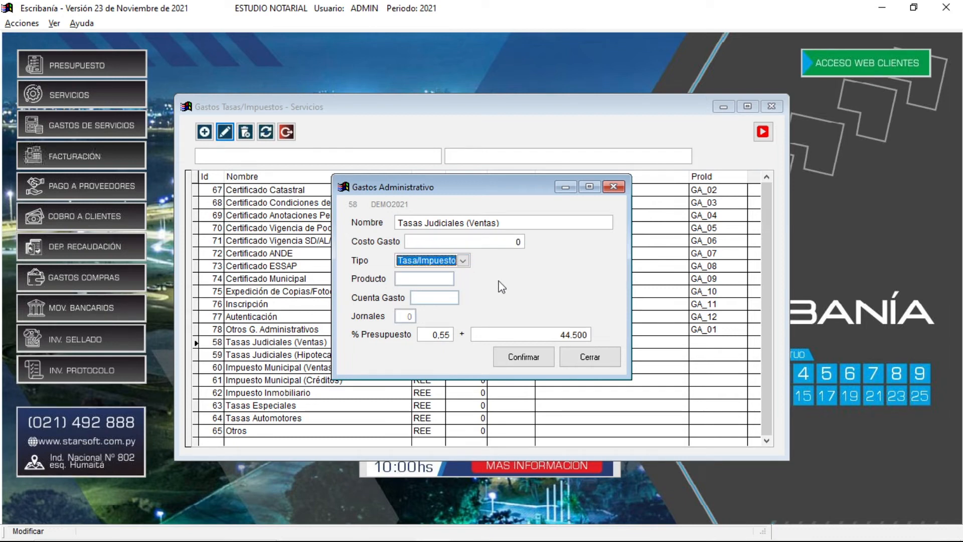
key(Tab)
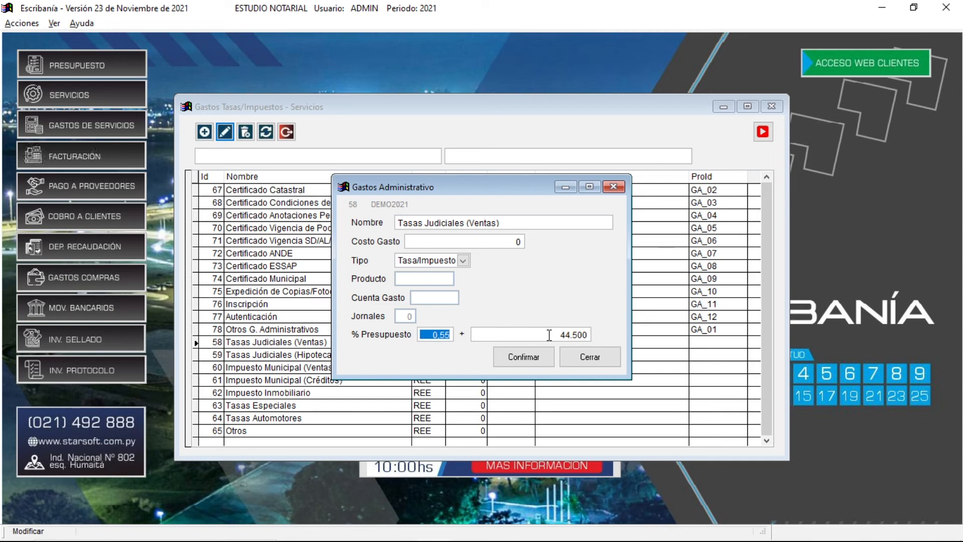
Step: Try a budget formula of 0.00 percent plus a fixed amount of 80.000, and clear the amount
drag(548, 335, 584, 334)
text(0)
click(537, 335)
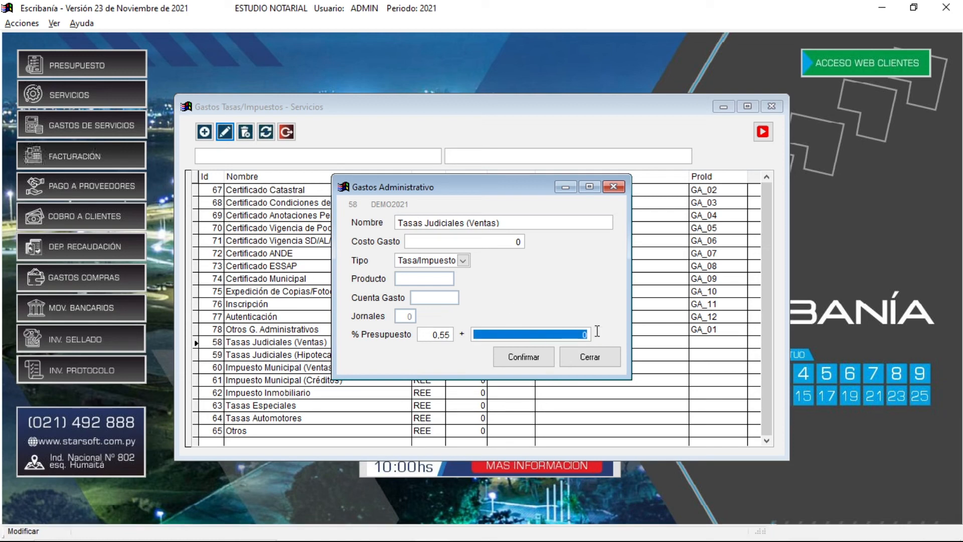
text(800.00)
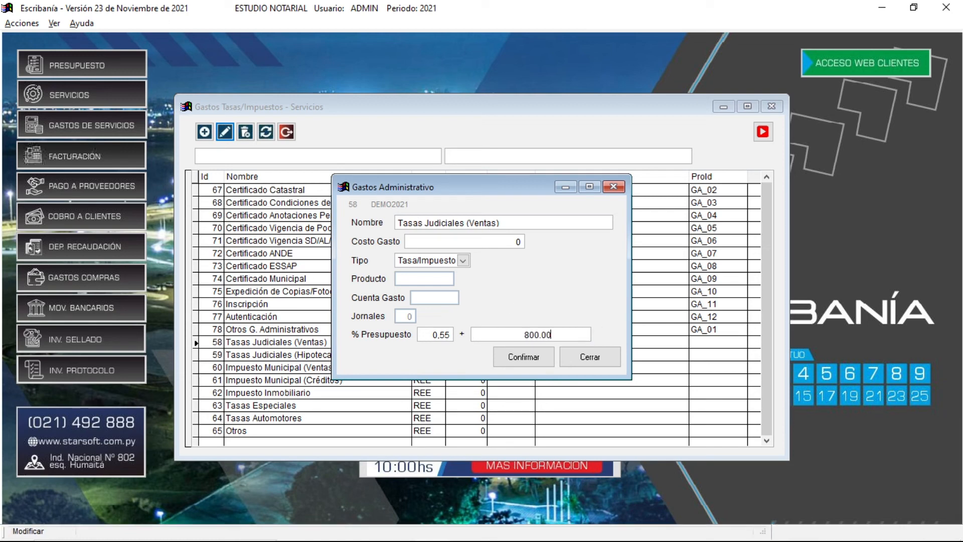
key(Return)
click(567, 331)
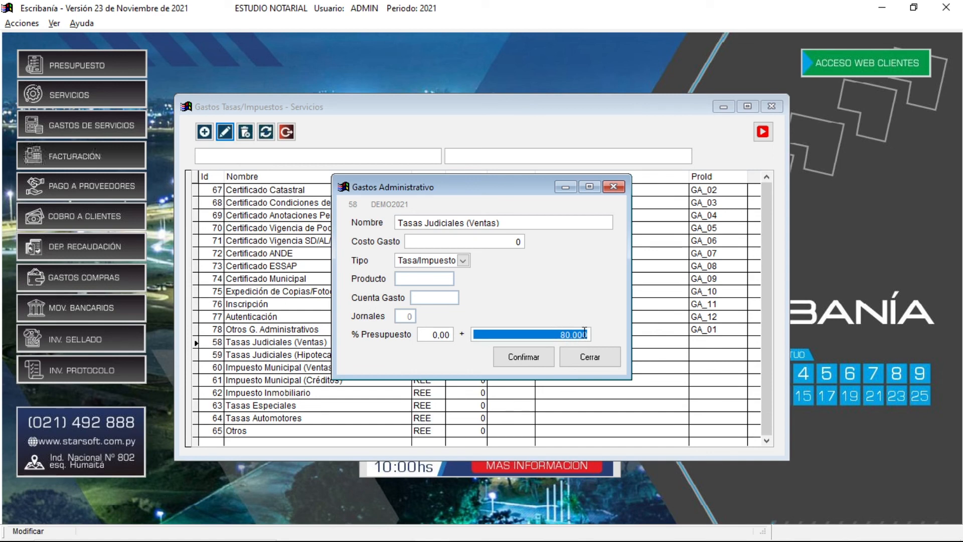
key(BackSpace)
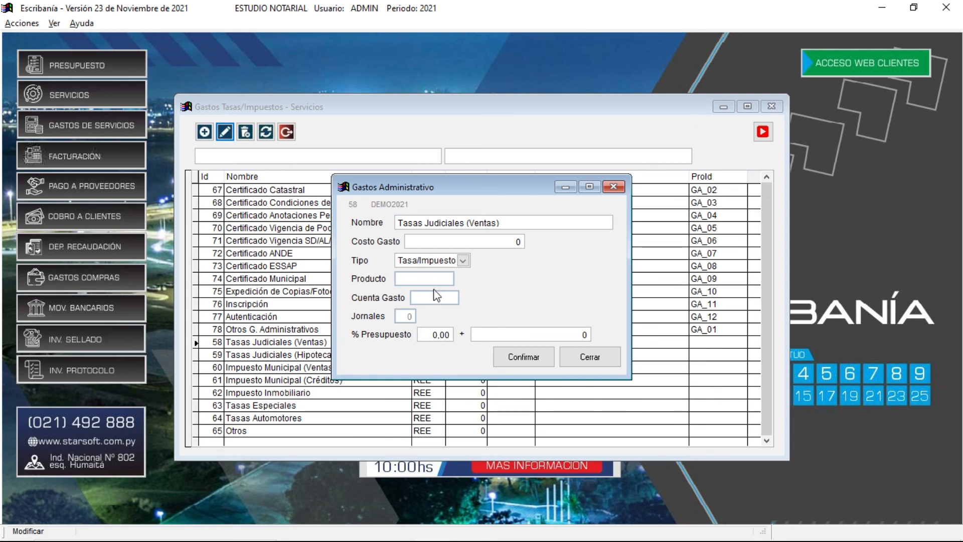
Step: Set the budget percentage to 0.55 with an added fixed amount of 450.00, and save the Tasas Judiciales (Ventas) record
click(430, 339)
text(0,6)
key(BackSpace)
text(55)
key(Tab)
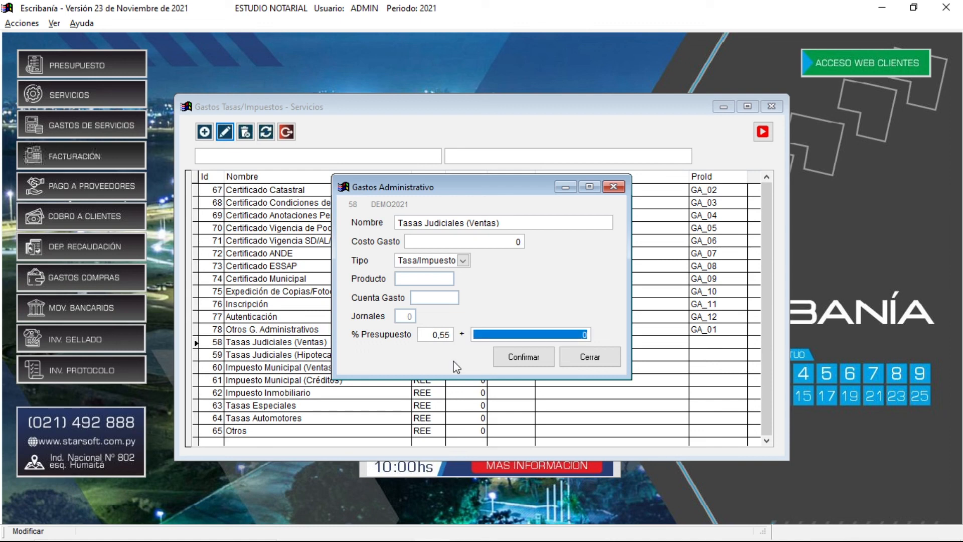
text(450.00)
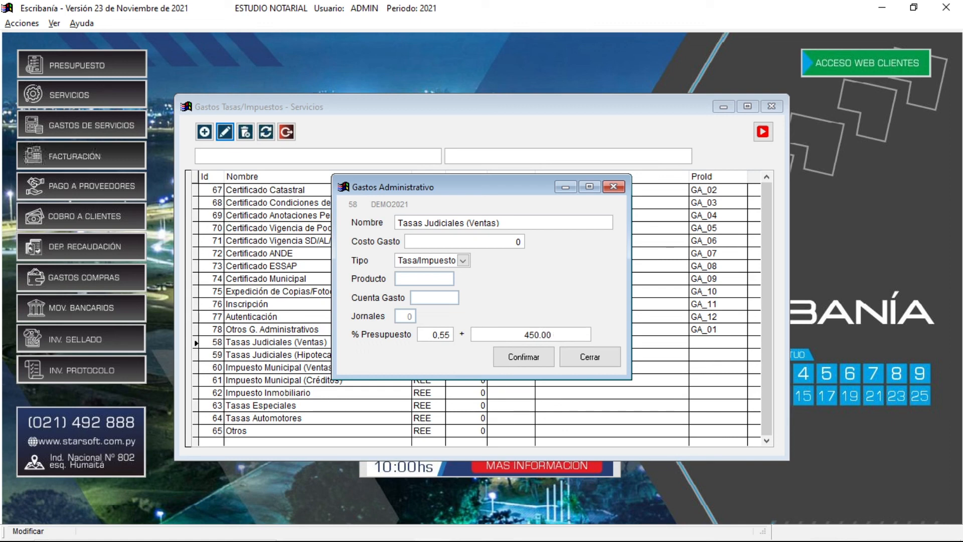
key(Tab)
key(Return)
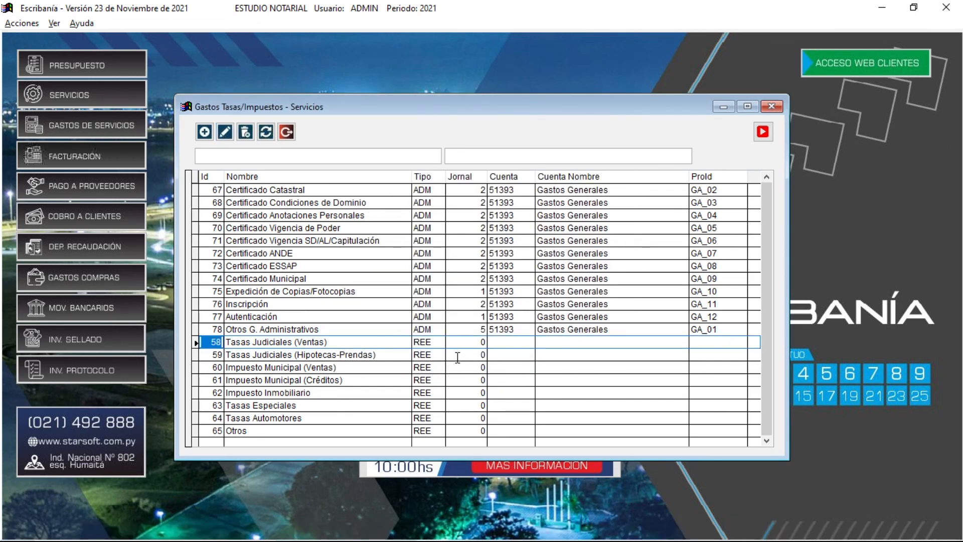